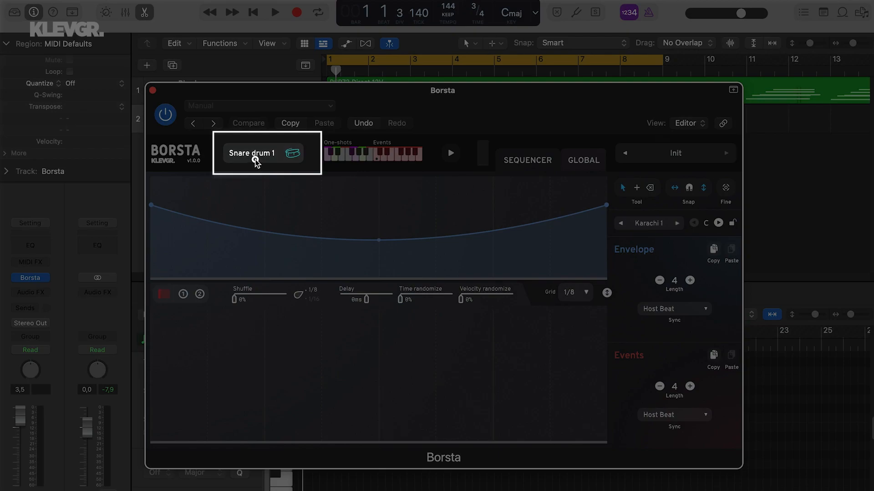
Look over the Snare drum 1 instrument selector and the Global mixer page, returning to the sequencer
click(256, 162)
click(256, 163)
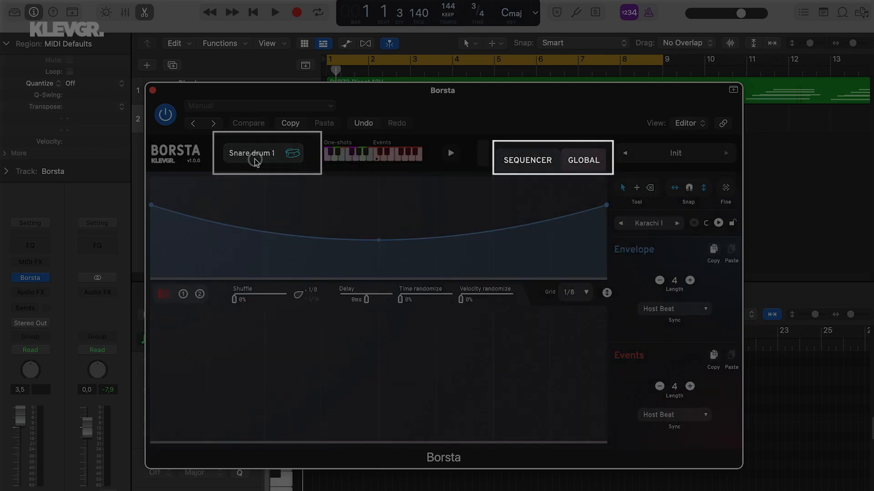
click(592, 155)
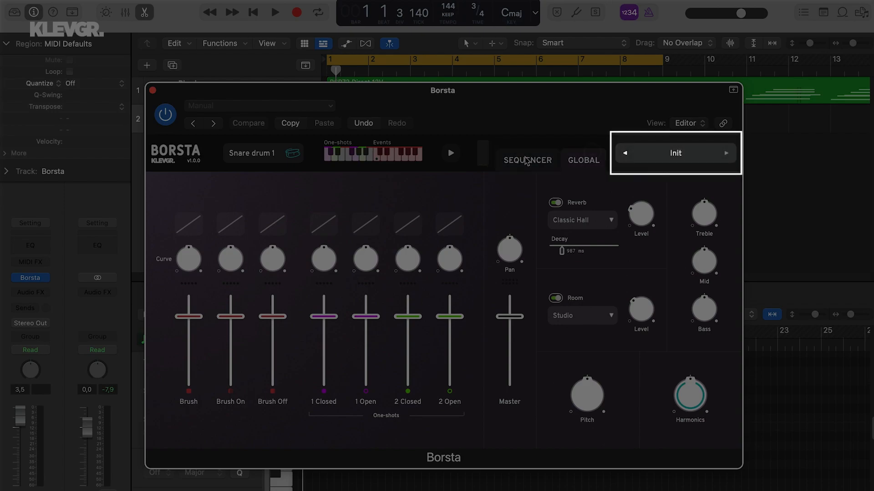
click(526, 160)
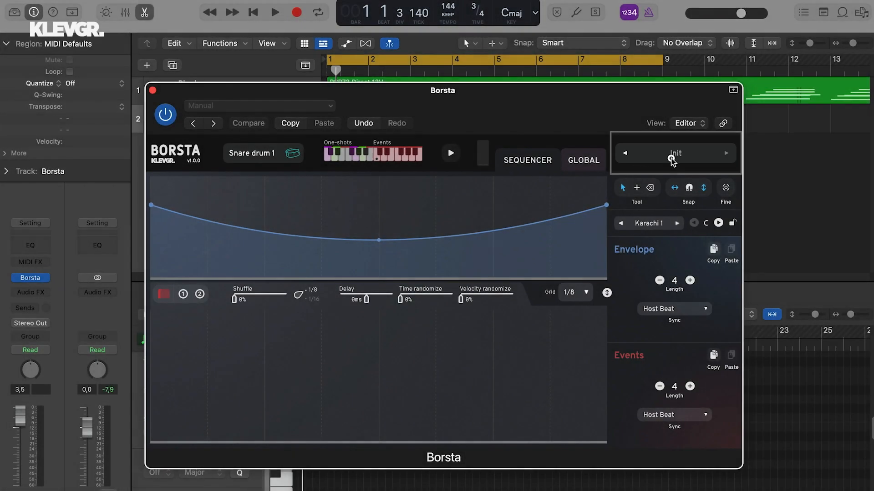
Browse the preset categories Snare Drums, Top Shelf Percussion, Percussion Drums and User Presets without loading any preset
click(672, 156)
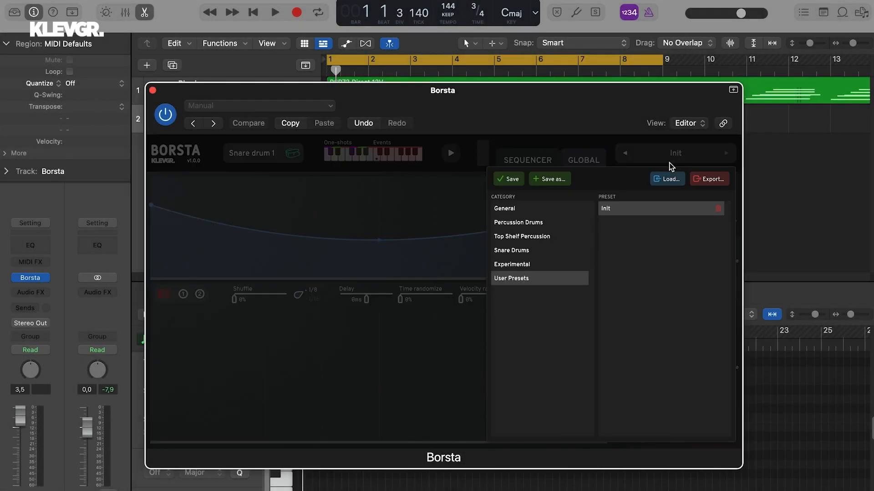
click(545, 252)
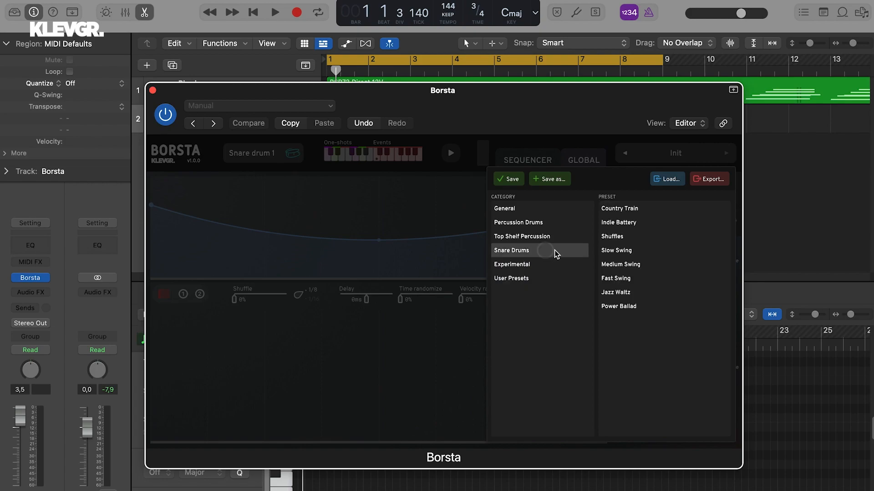
click(549, 237)
click(548, 223)
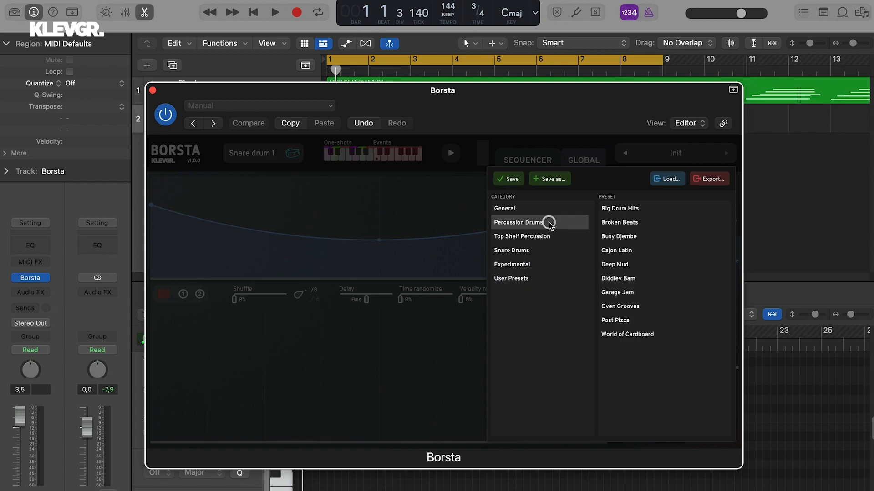
click(531, 279)
click(465, 352)
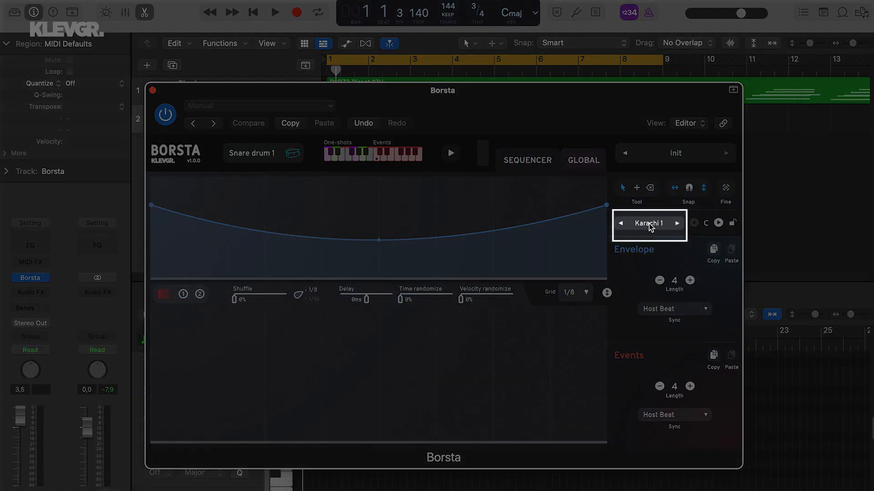
Browse the World sequence presets around Karachi 1 without loading another, and view the Global page
click(649, 224)
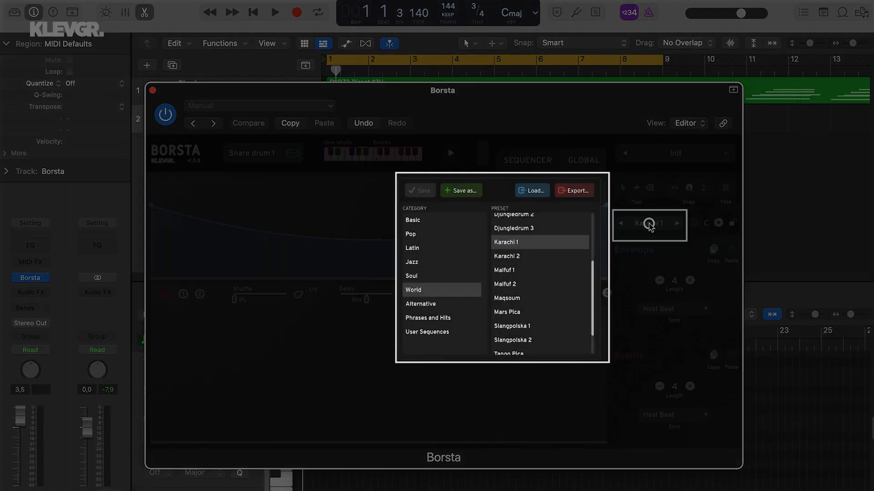
scroll(539, 272, down, 2)
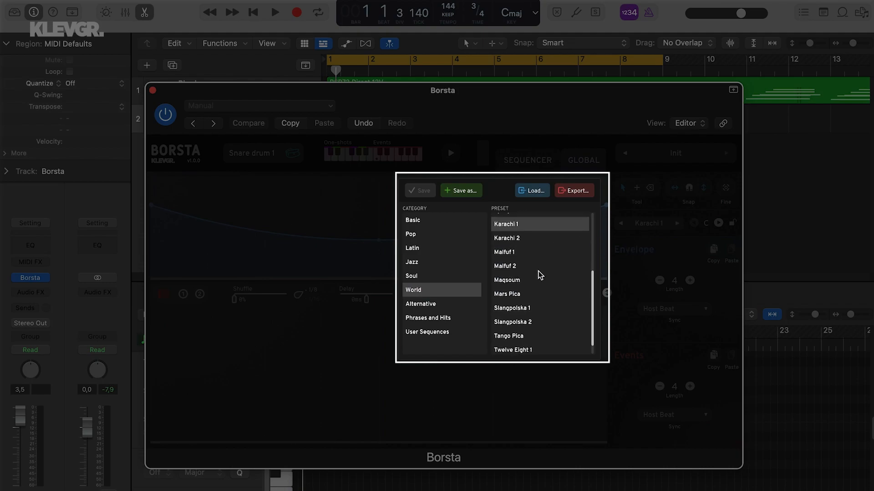
scroll(538, 271, up, 4)
click(623, 272)
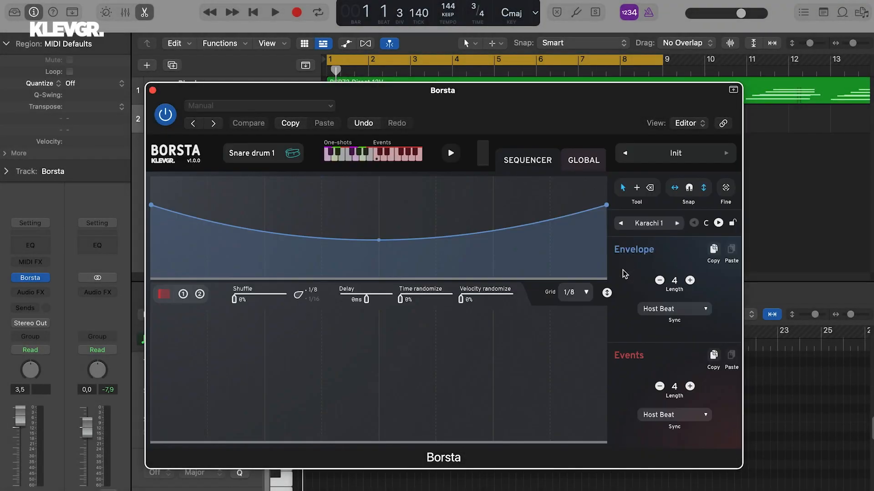
click(572, 164)
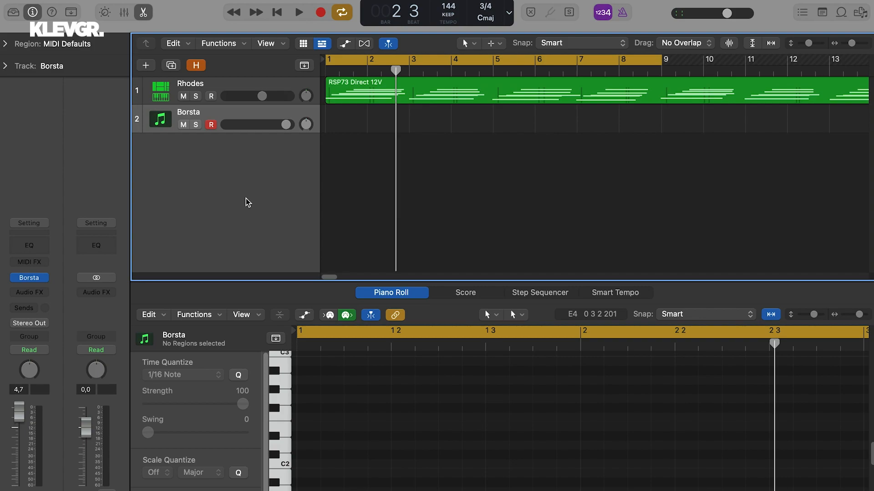
Start looped playback of the project and inspect the Borsta instrument's sequencer, closing its window when finished
key(space)
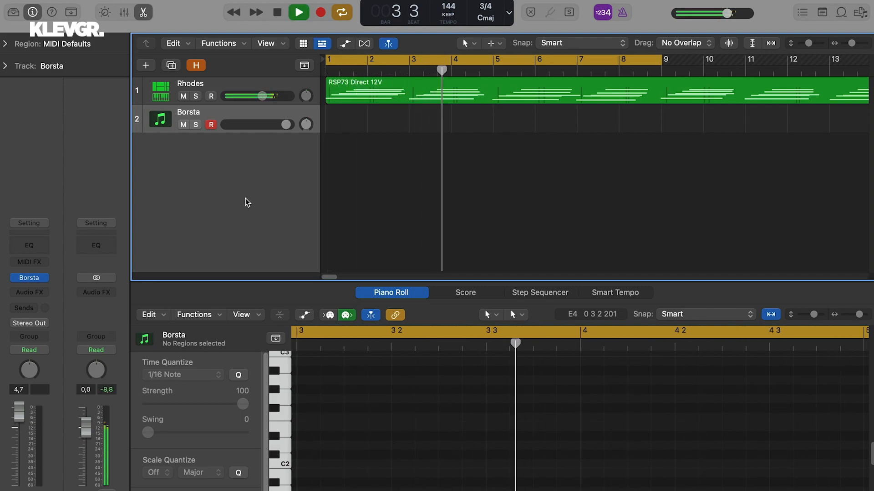
click(28, 278)
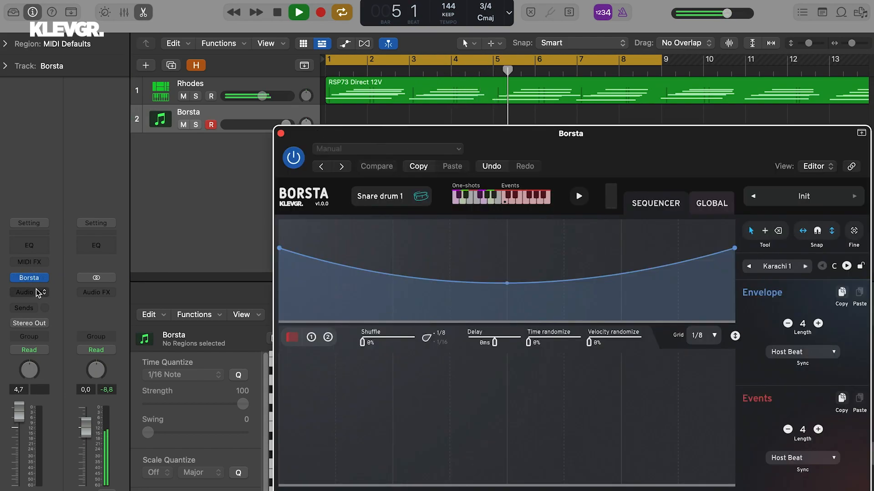
drag(322, 133, 230, 74)
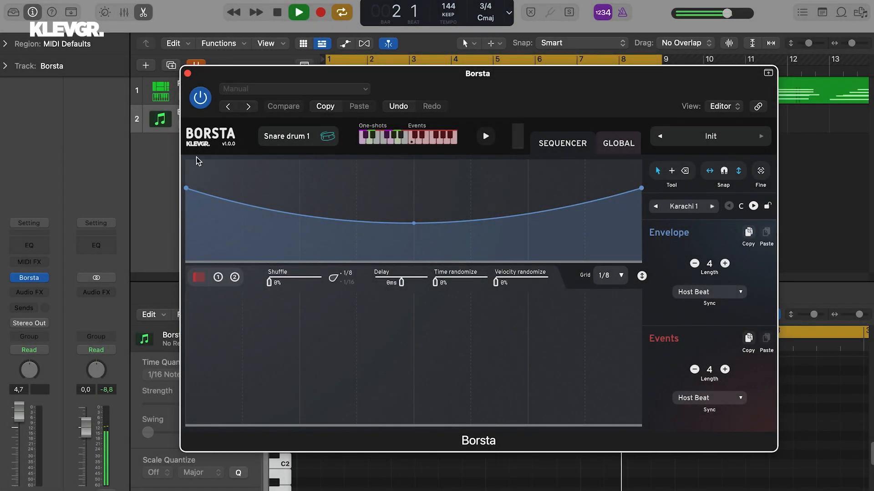
click(188, 74)
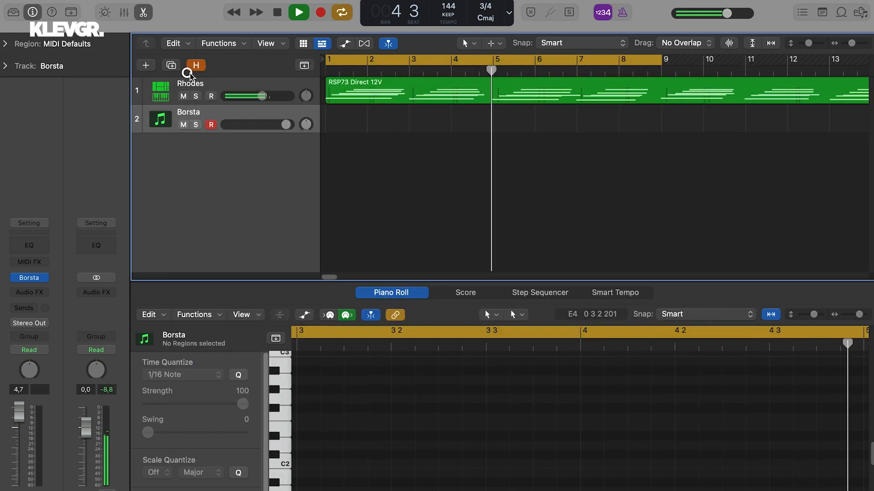
Create an empty MIDI region at bar 1 on the Borsta track and extend it to two bars
right_click(324, 113)
click(337, 117)
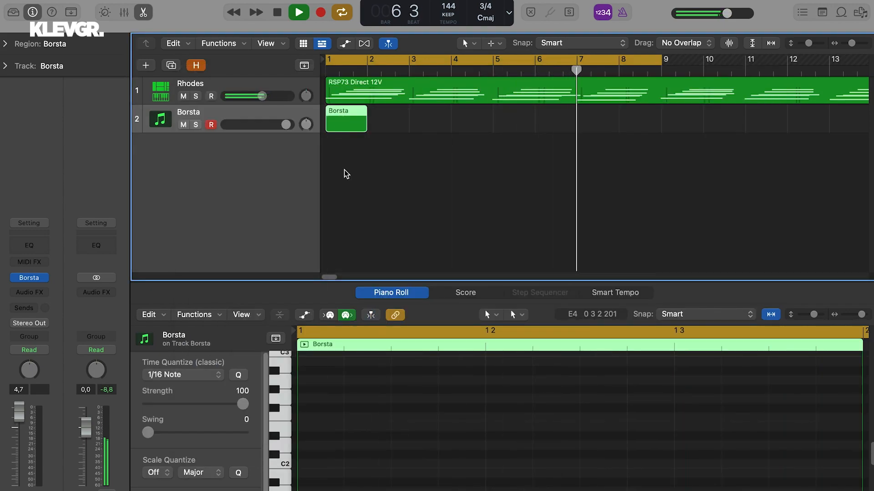
drag(366, 129, 406, 130)
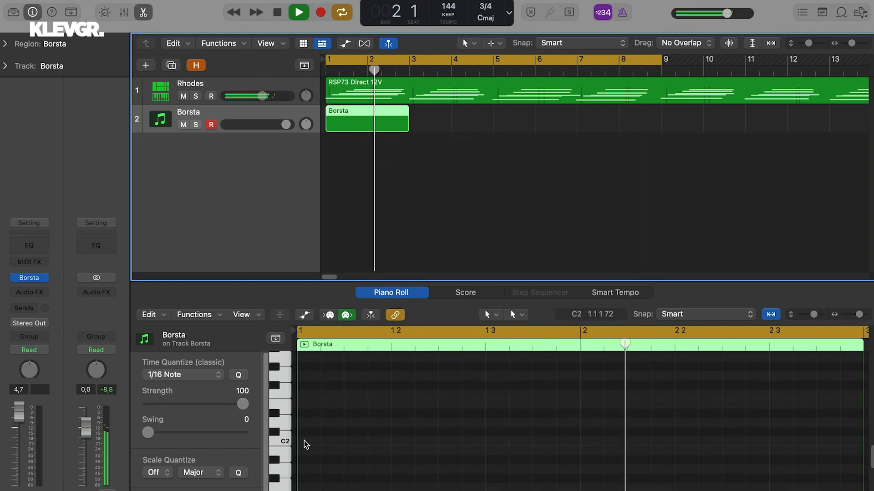
Add a C2 note spanning the whole Borsta region and loop the region along the track
right_click(302, 441)
click(335, 368)
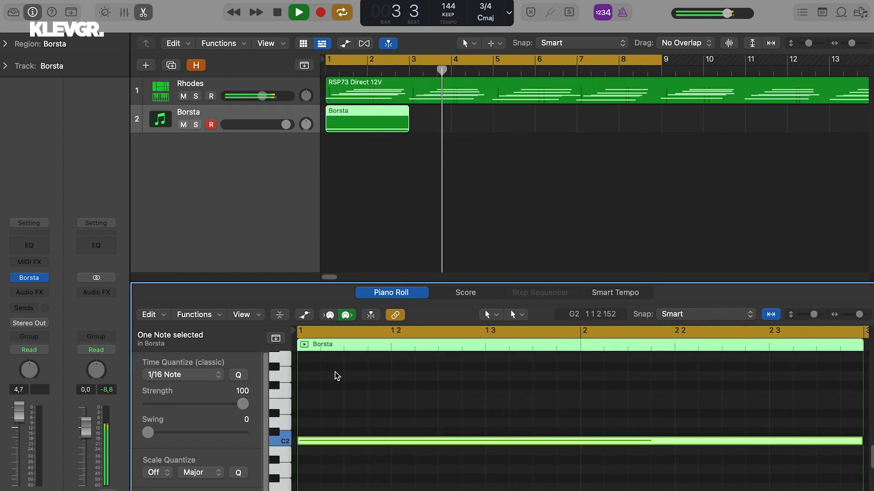
key(l)
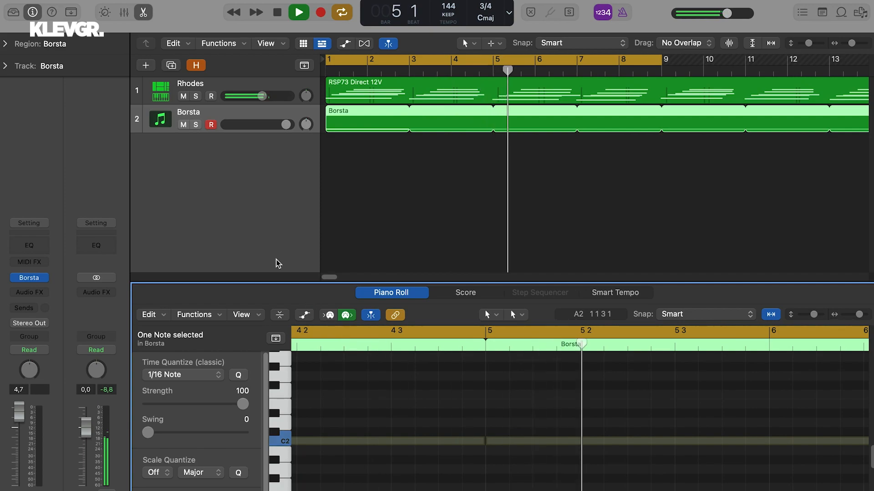
Add two brush events in Borsta's sequencer, one from the pattern start and one at beat 4, with the first stretched to meet the second
click(29, 278)
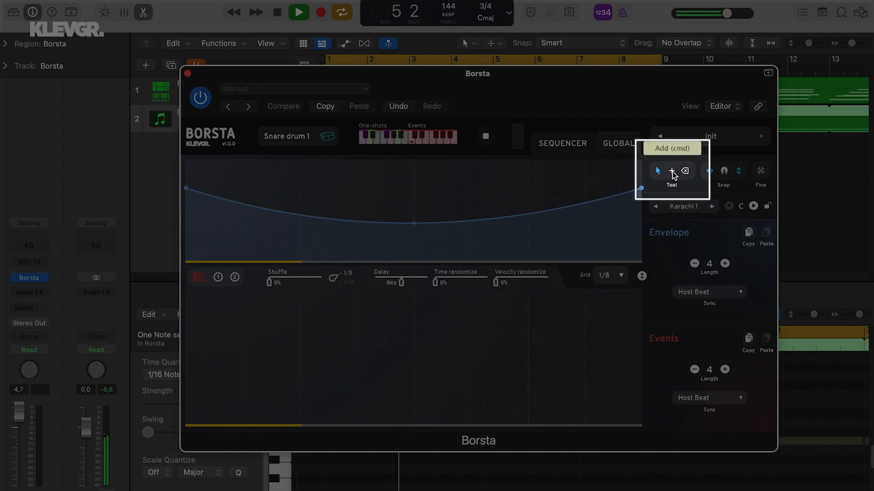
click(673, 172)
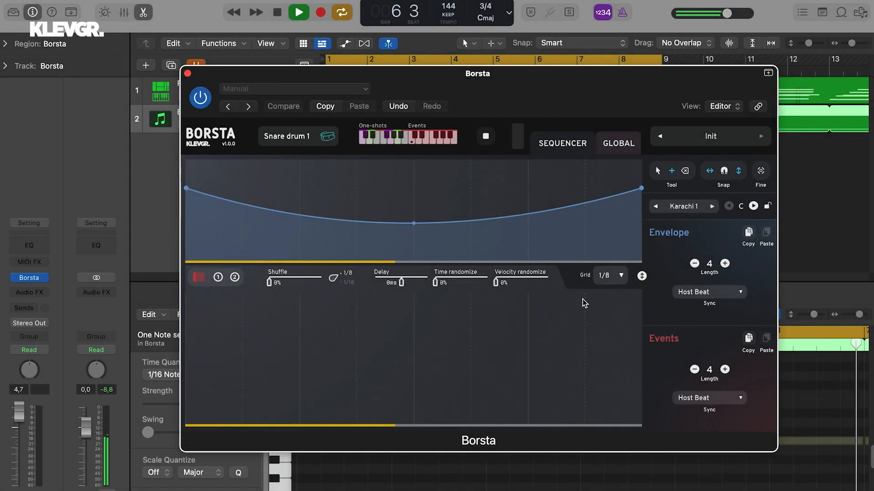
mouse_move(569, 327)
mouse_down()
mouse_move(336, 347)
mouse_move(146, 337)
mouse_move(159, 343)
mouse_move(152, 330)
mouse_up()
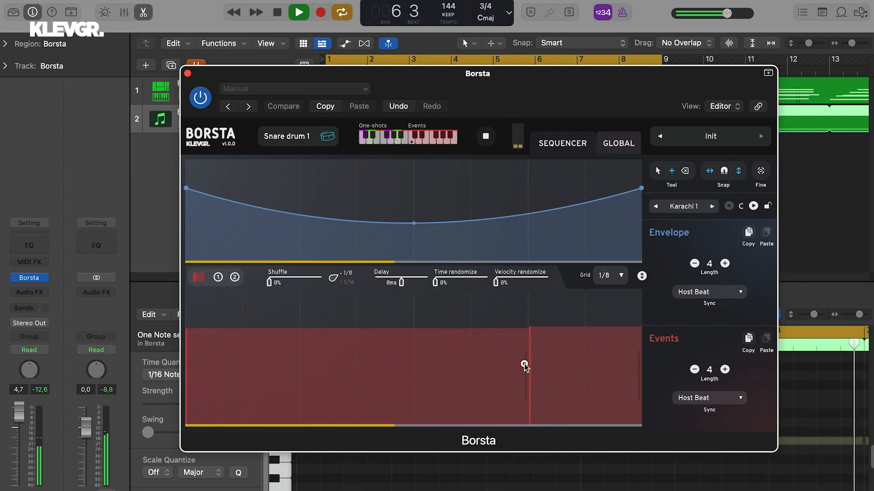
mouse_move(525, 367)
mouse_down()
mouse_move(416, 356)
mouse_move(535, 363)
mouse_up()
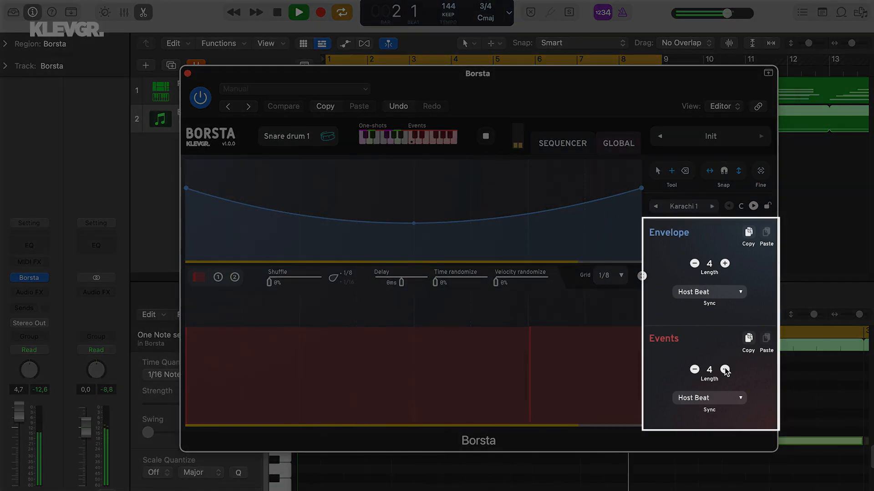
Set both the events length and the envelope length to 6 beats
click(724, 369)
click(725, 370)
click(724, 263)
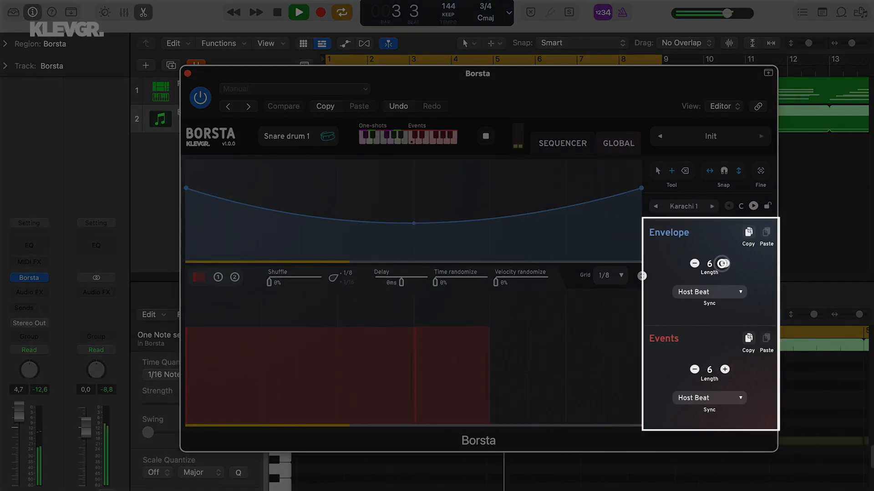
click(724, 263)
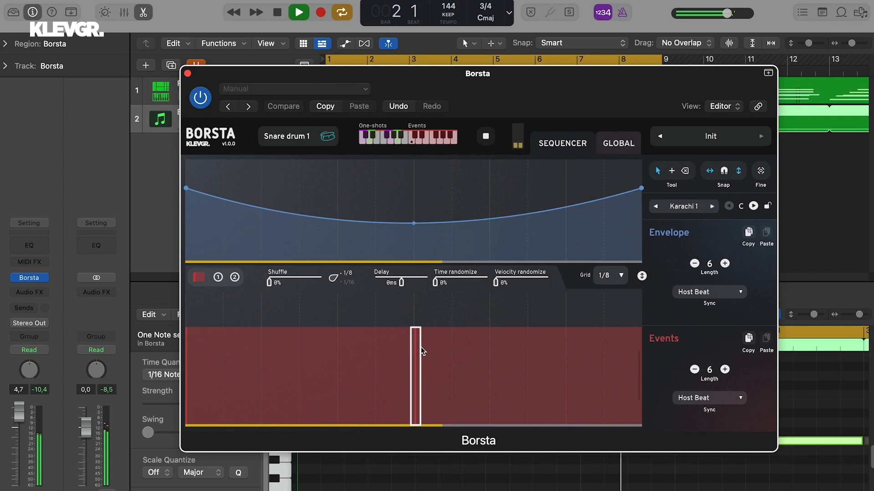
Shift the start of the second brush event forward by one and a half beats and erase that event
drag(421, 351, 533, 344)
click(684, 171)
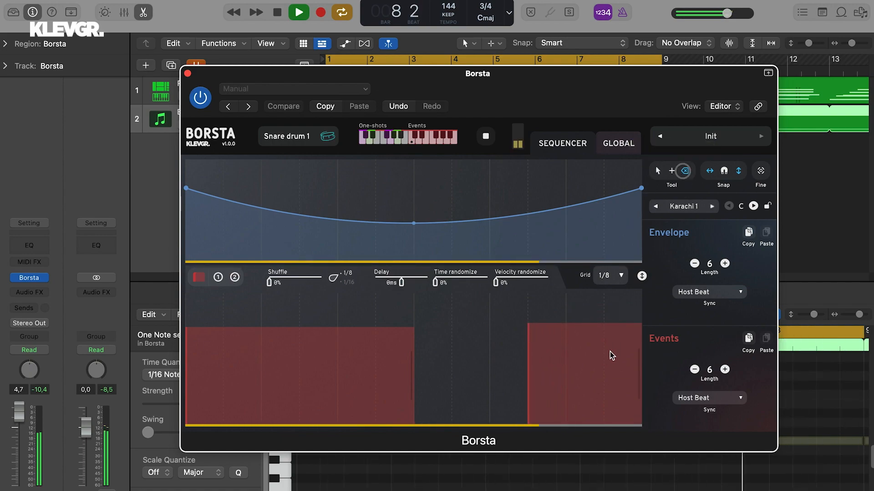
click(608, 354)
click(659, 171)
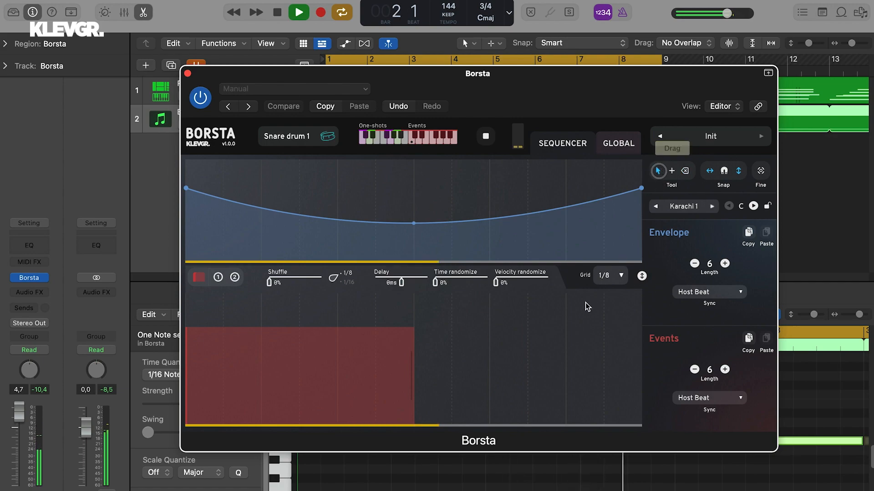
Build a three-event brush pattern by re-adding the last event, trimming the first to two beats and inserting a one-beat event between them
super+click(527, 326)
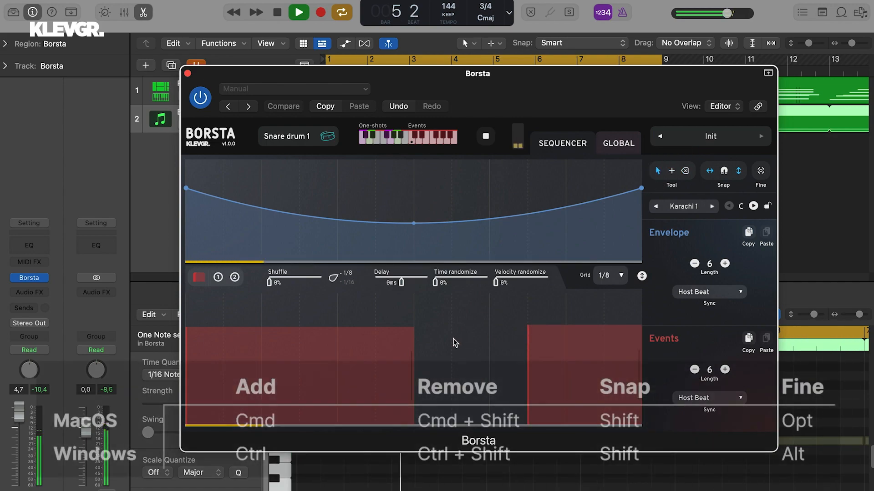
drag(412, 345, 335, 334)
super+click(377, 327)
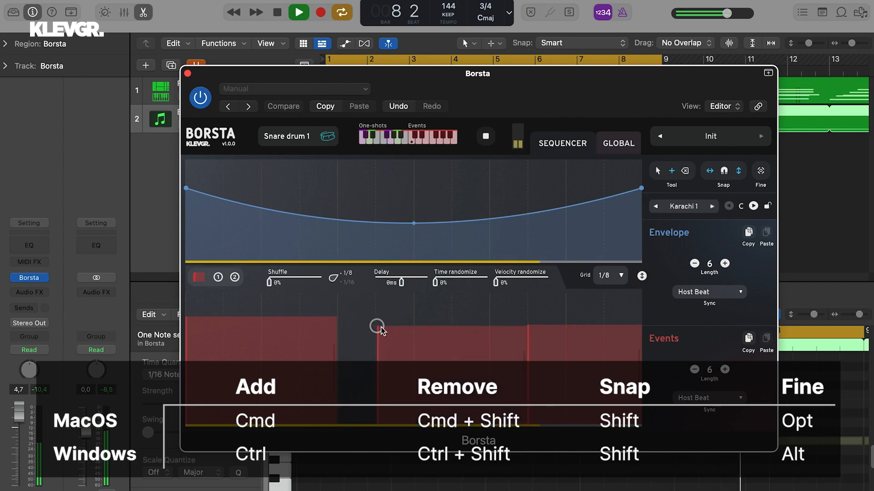
drag(502, 339, 446, 324)
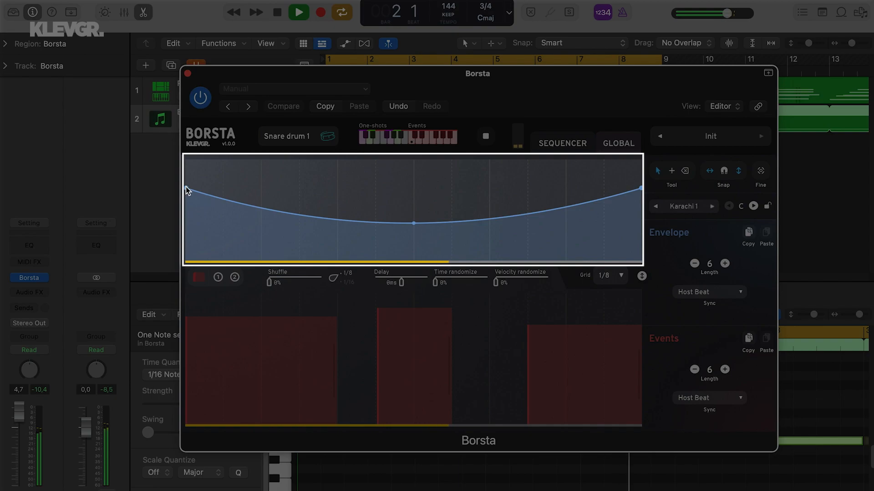
Reshape the envelope so it starts at about half height, dips deepest past the middle and rises to the end
drag(187, 189, 185, 149)
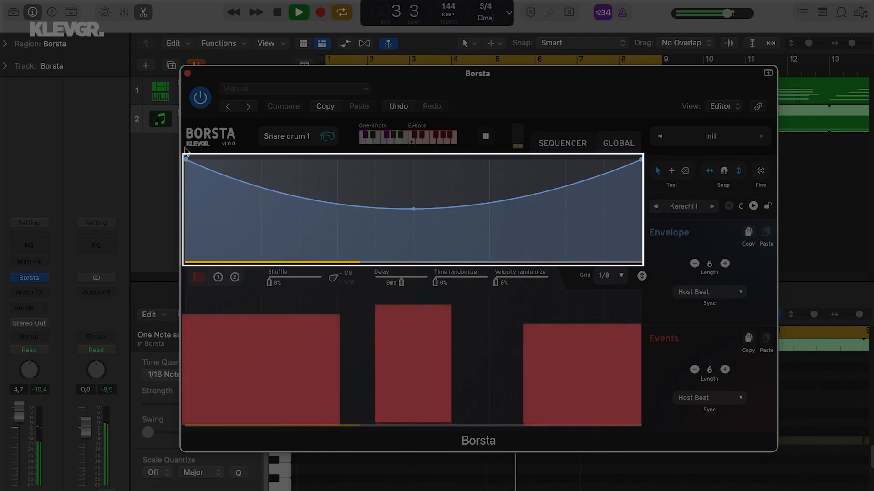
drag(415, 209, 529, 235)
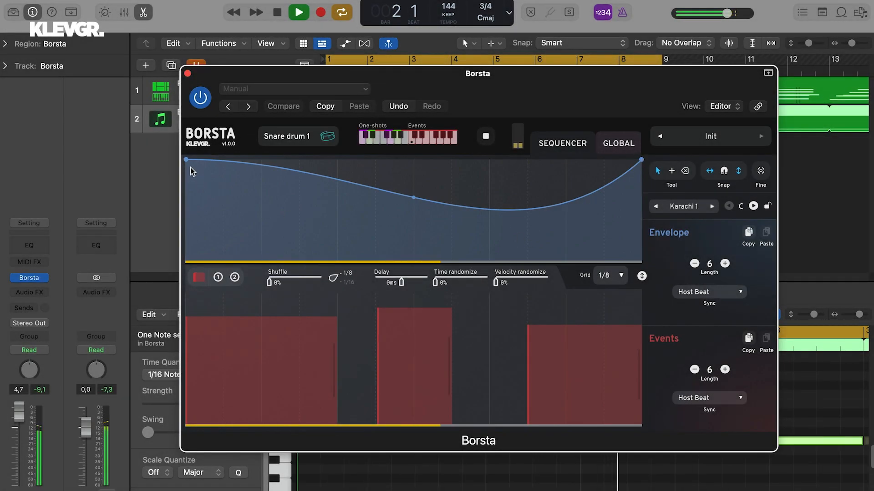
drag(188, 162, 195, 209)
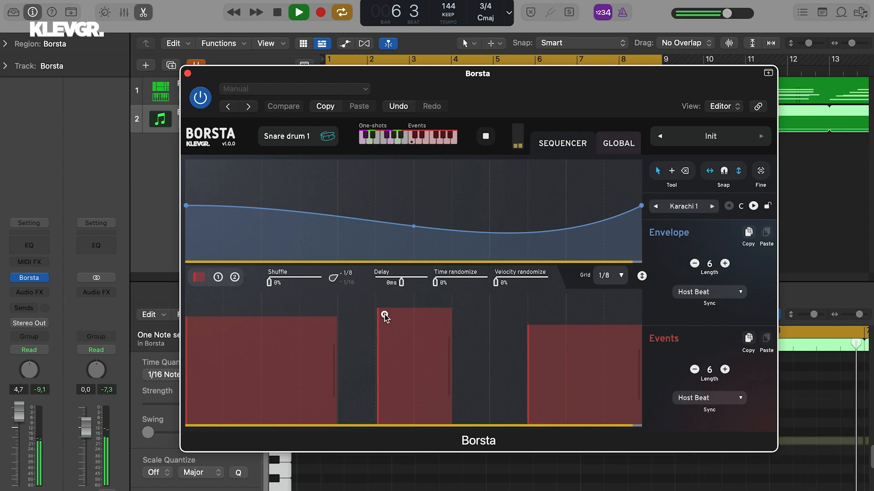
Lower the middle brush event to about half velocity and add a raised envelope point at beat 3, about three quarters high
drag(382, 313, 381, 373)
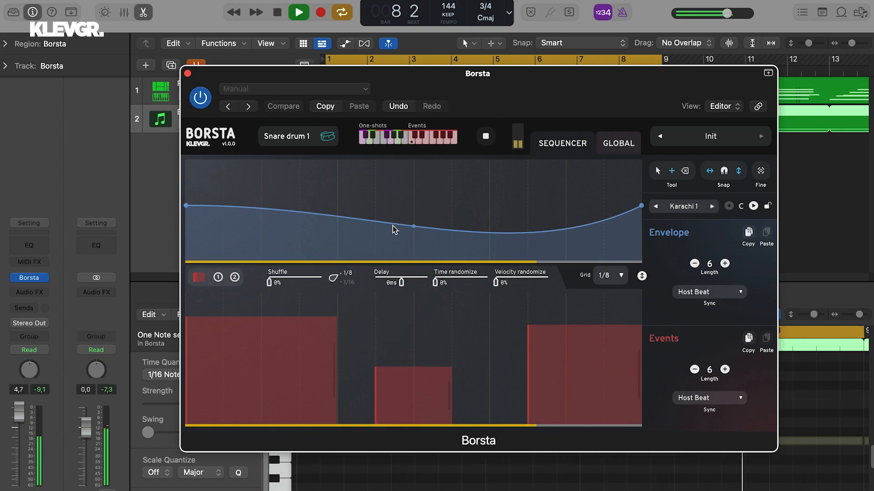
super+click(339, 216)
drag(341, 217, 339, 183)
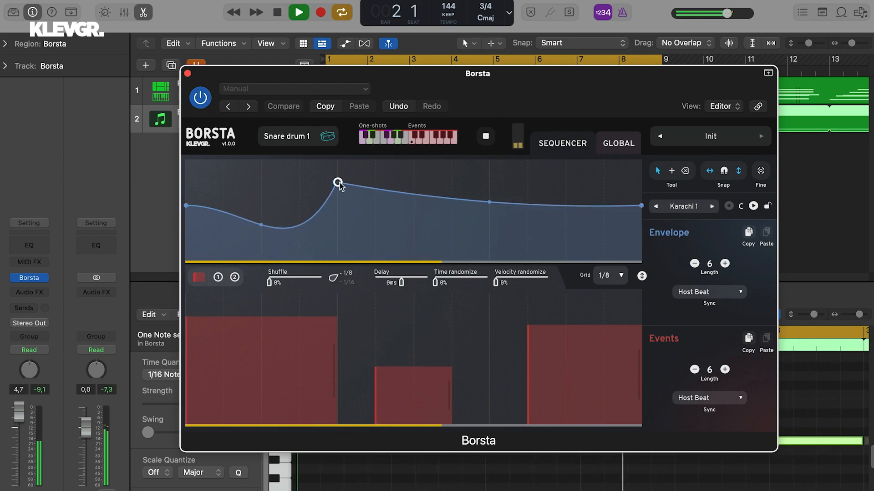
Add an envelope peak at beat 4.5, just above the beat 3 peak, and a point pulled down to zero at beat 3.5
super+click(451, 198)
drag(451, 198, 451, 178)
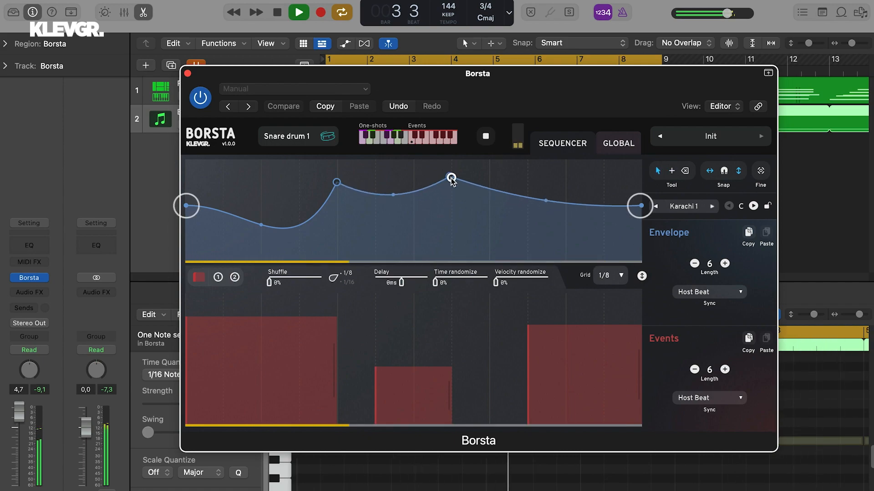
super+click(377, 194)
drag(377, 195, 375, 272)
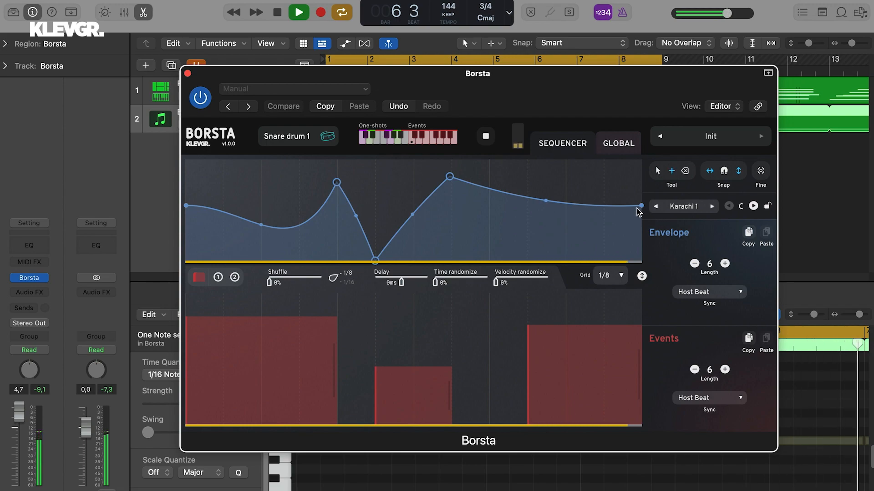
Add a low envelope point at beat 5.5, bend the final segment downward and raise the envelope's endpoints to about 70% height
super+click(528, 199)
drag(528, 198, 527, 240)
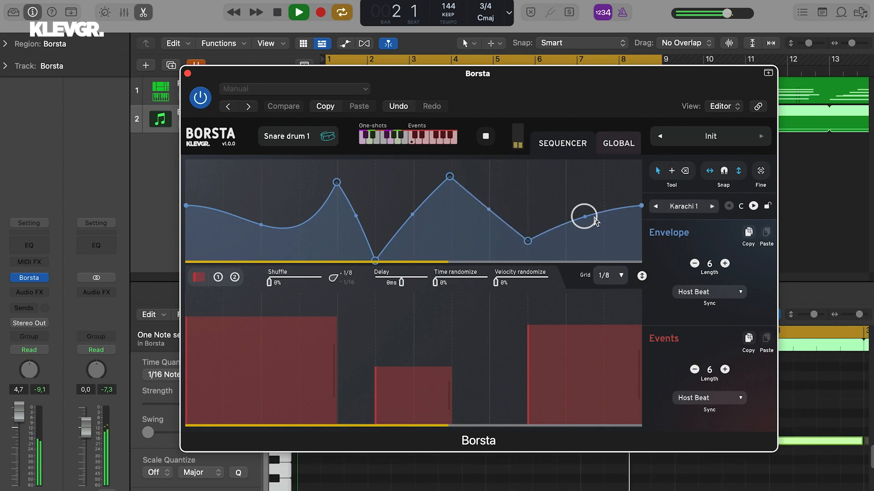
drag(584, 218, 585, 238)
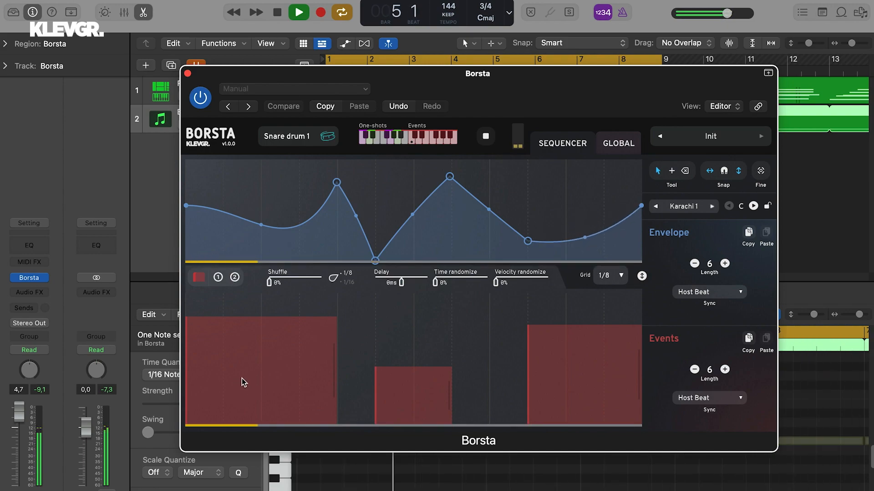
drag(638, 207, 642, 191)
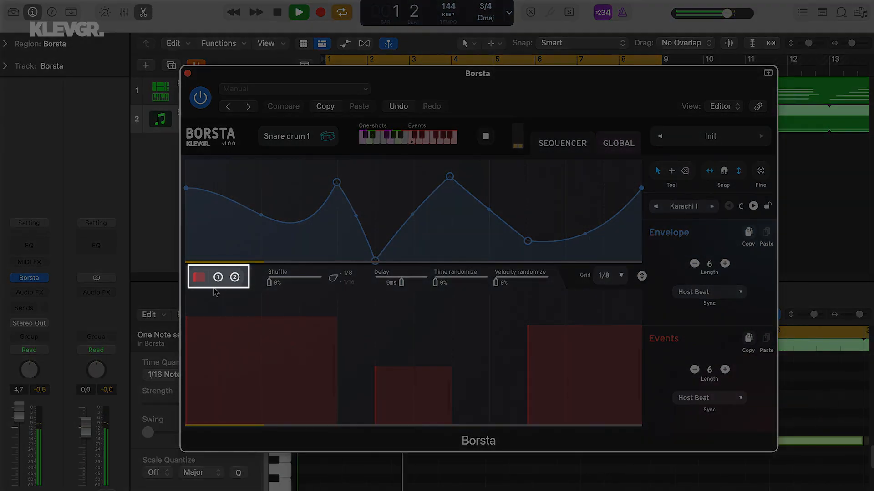
Add One-Shots 1 closed hits at beats 3, 6 and 4.5, plus an open hit at beat 6.5, keeping the beat 4.5 hit quiet
click(218, 277)
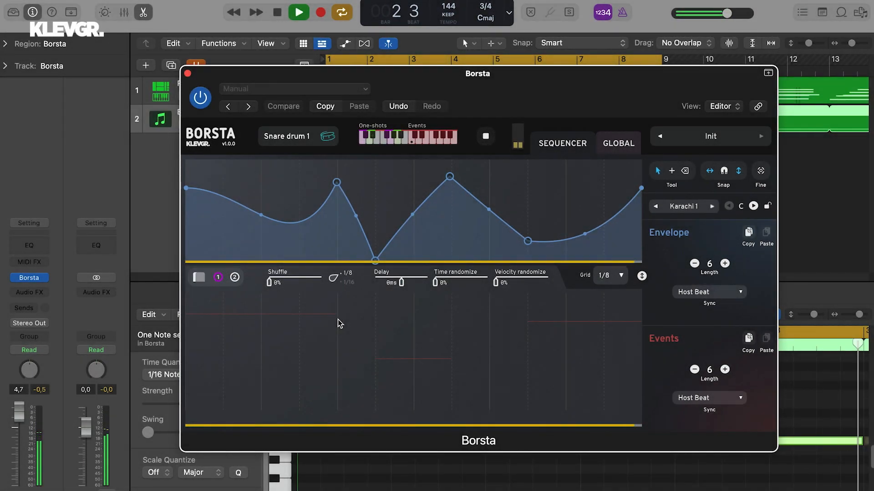
double_click(337, 320)
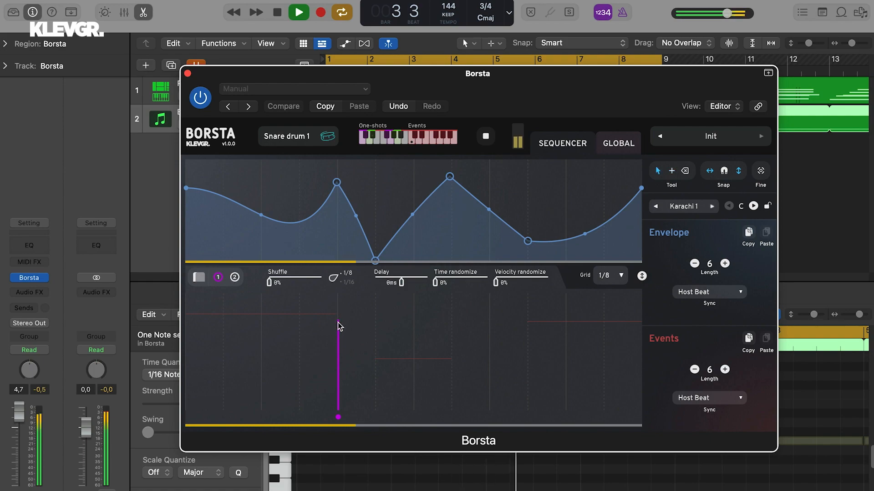
double_click(565, 336)
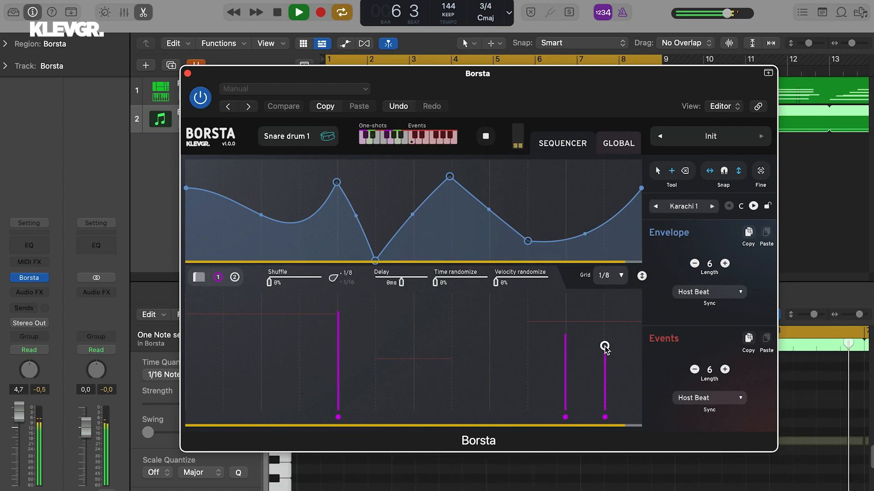
double_click(604, 348)
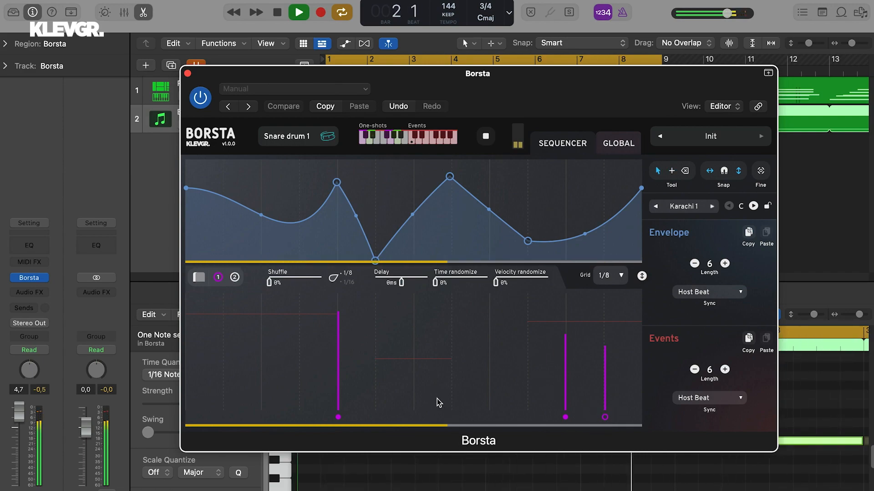
double_click(452, 382)
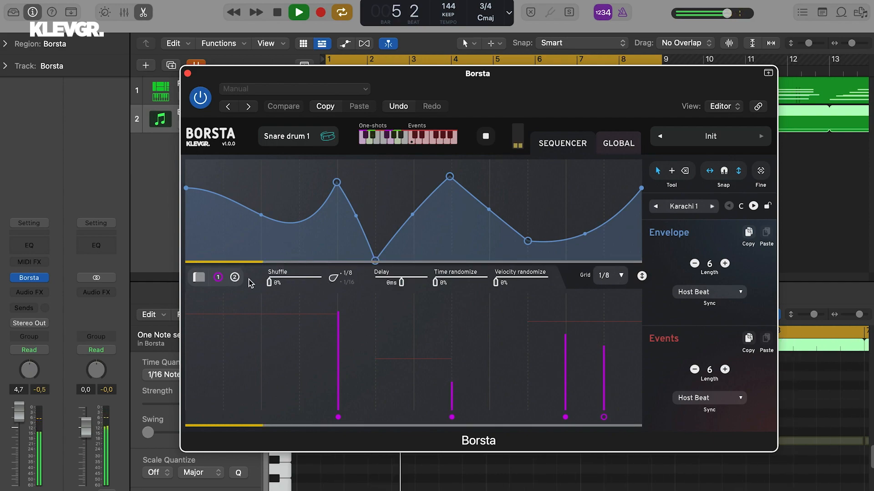
Add two One-Shots 2 closed hits, one loud and off-grid at about beat 6.7 and one medium-strength at beat 5.5
click(234, 277)
click(620, 361)
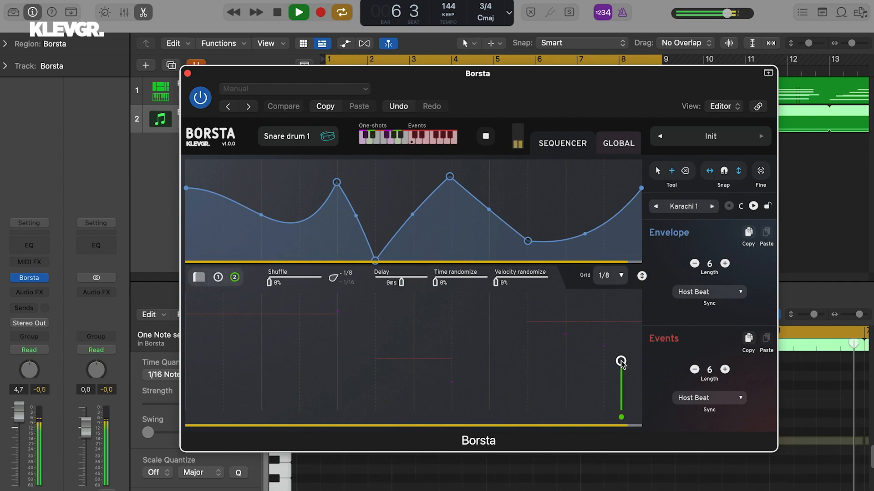
drag(621, 361, 622, 327)
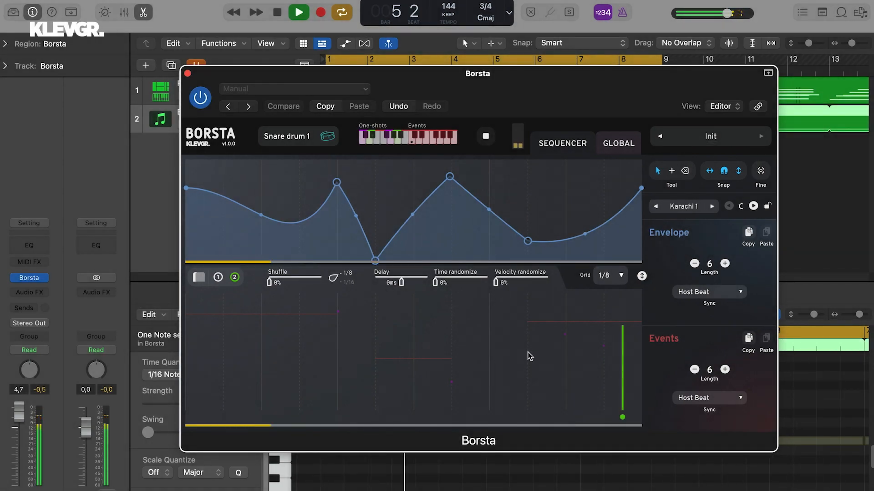
click(528, 354)
double_click(528, 354)
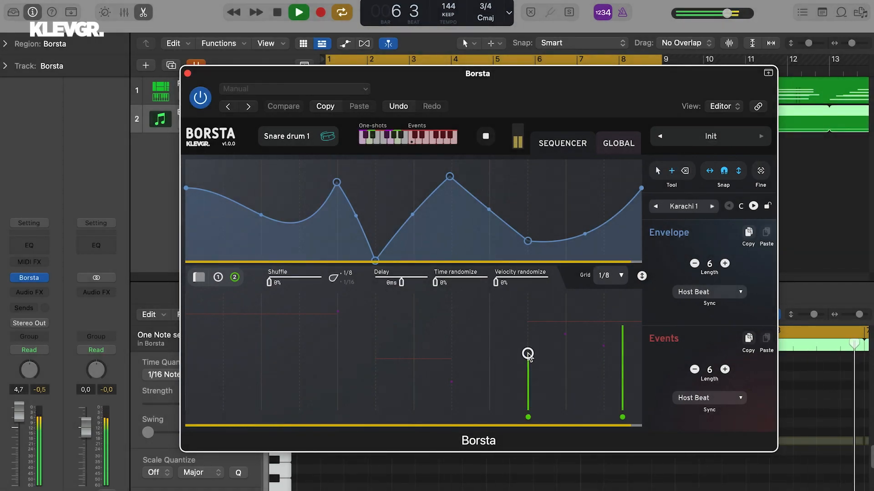
mouse_move(527, 353)
mouse_down()
mouse_move(517, 352)
mouse_move(528, 351)
mouse_move(523, 340)
mouse_up()
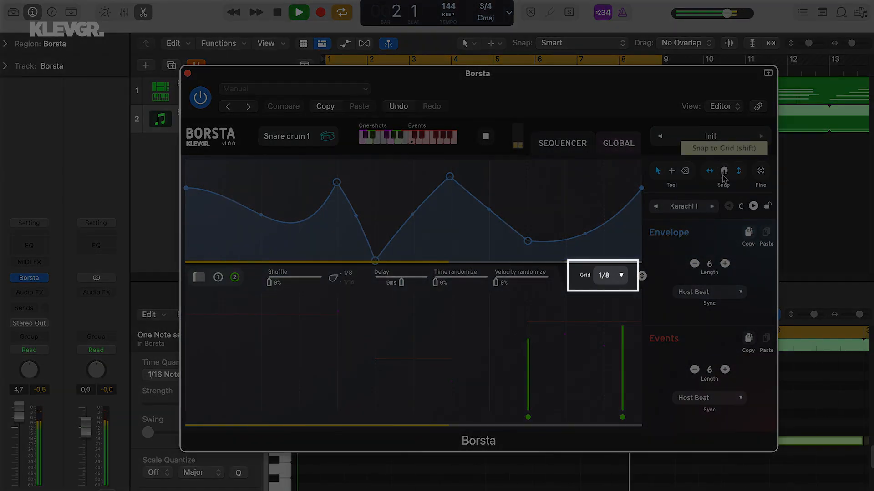
Set the grid to 1/16 and add a One-Shots 2 hit of about half velocity one sixteenth before beat 5.5
click(603, 277)
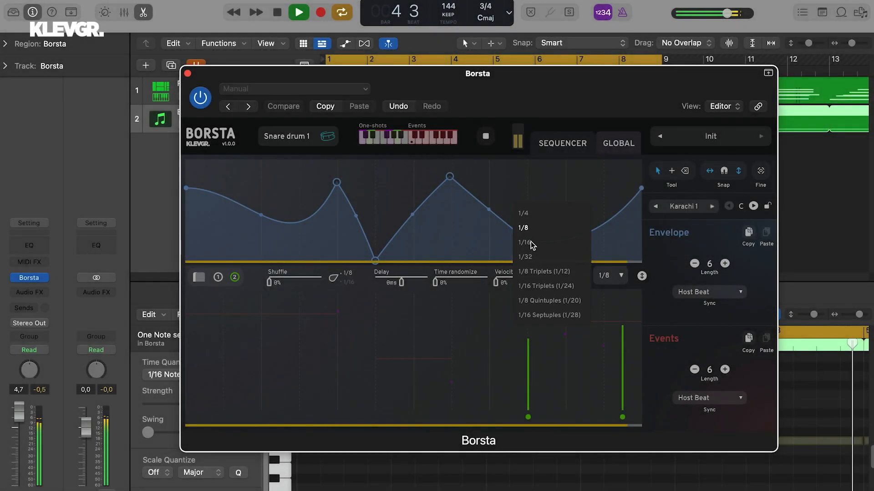
click(529, 242)
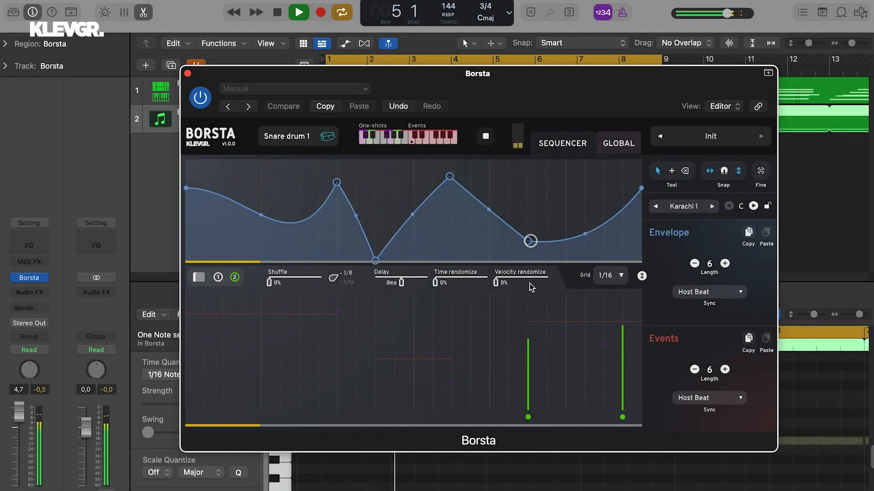
drag(509, 339, 510, 357)
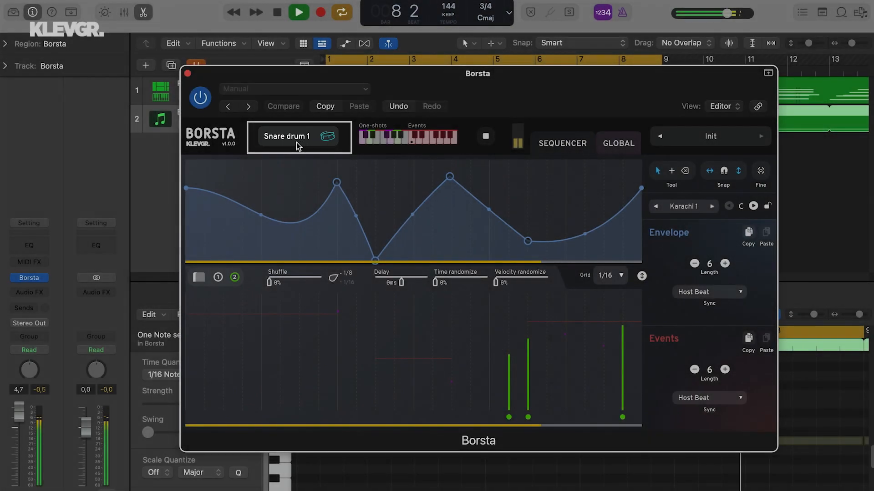
Change the brushed instrument to Pizza Box and look over the other available instruments
click(296, 139)
click(304, 269)
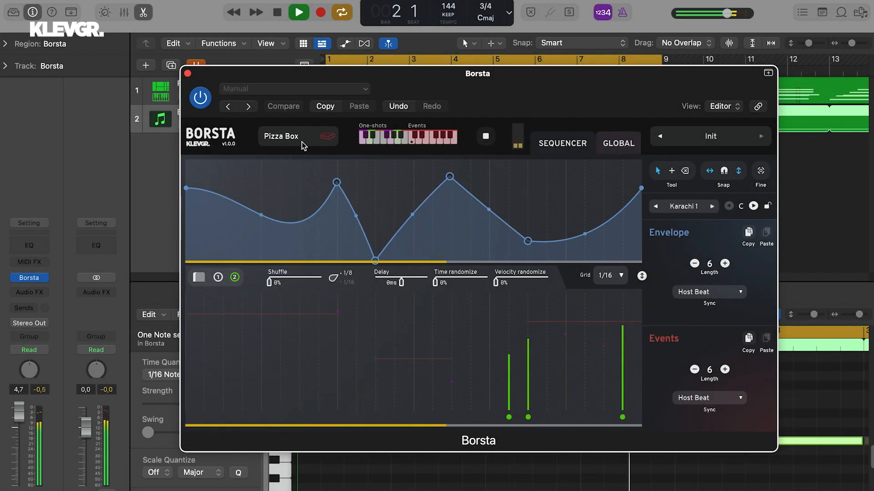
click(302, 141)
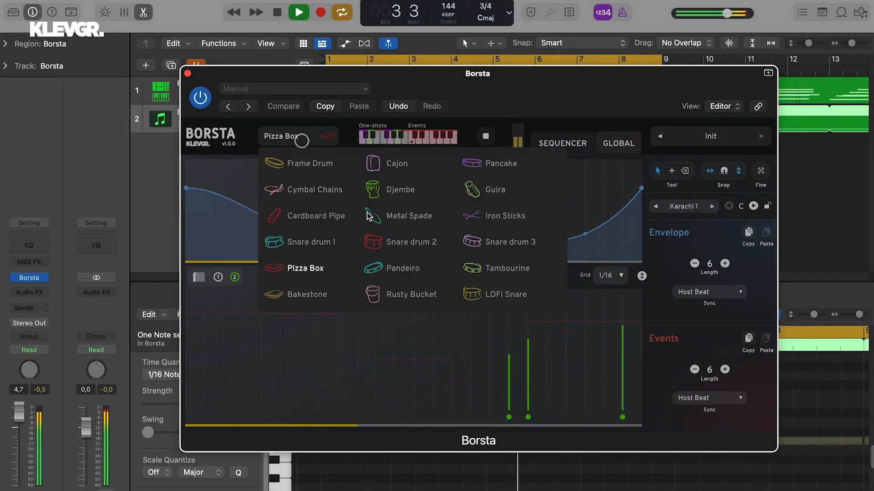
click(310, 145)
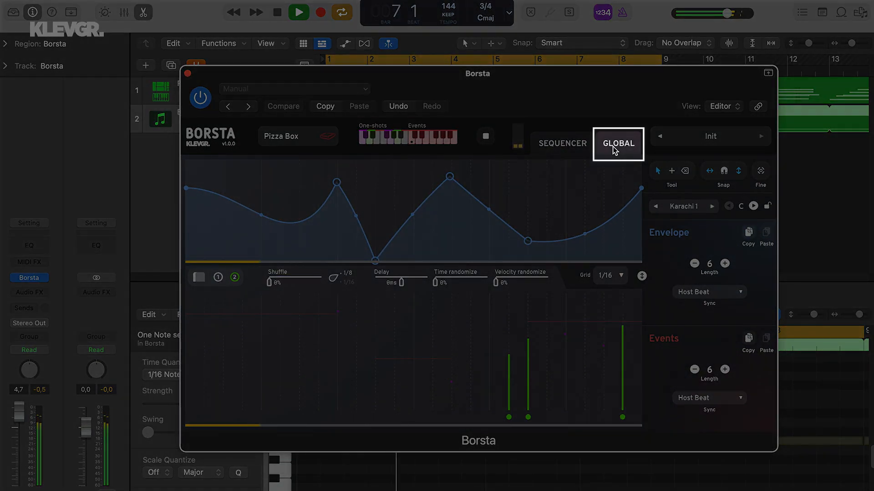
In the global mixer, lower the Brush level slightly, Brush On by about a third and 1 Open a little
click(614, 148)
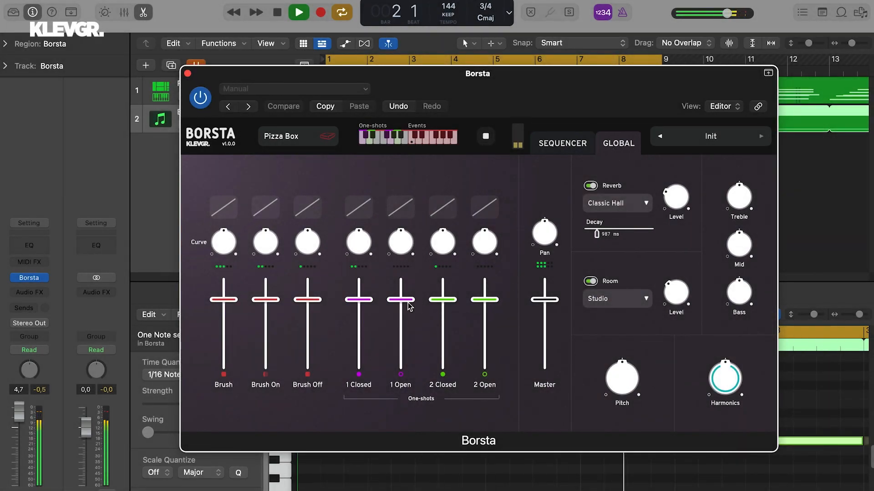
mouse_move(224, 306)
mouse_down()
mouse_move(223, 320)
mouse_move(263, 325)
mouse_move(265, 342)
mouse_move(234, 313)
mouse_up()
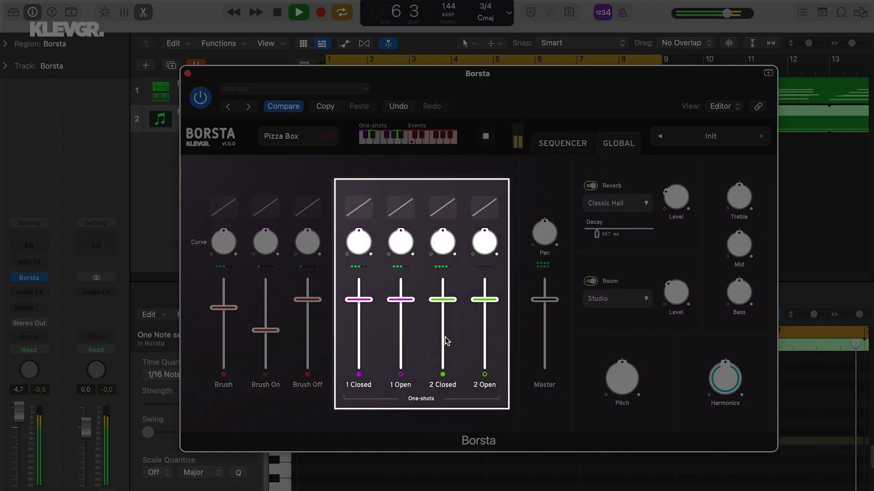
drag(407, 302, 414, 314)
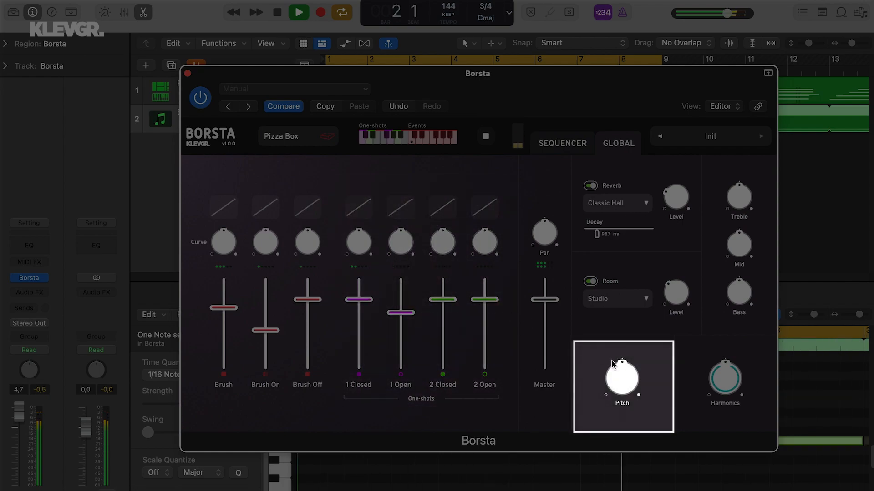
Lower the global pitch and shape the tone with slightly less mid and slightly more treble
drag(612, 364, 619, 384)
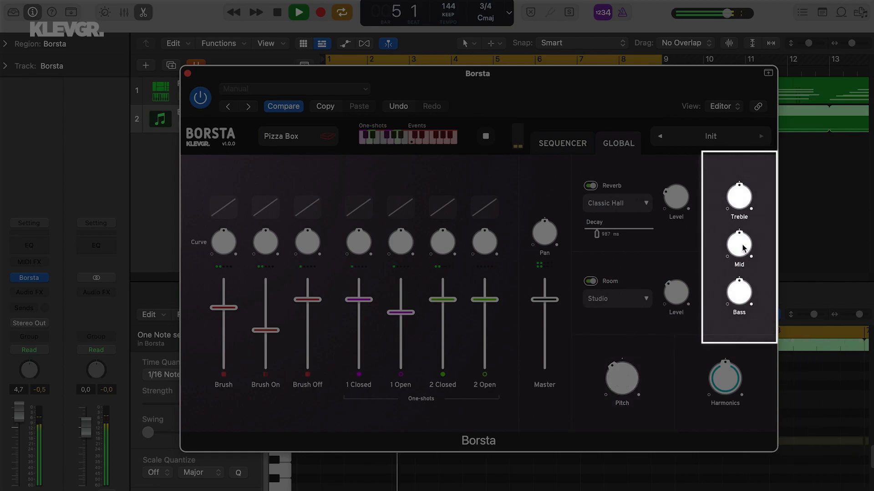
drag(741, 251, 742, 232)
mouse_move(739, 197)
mouse_down()
mouse_move(739, 178)
mouse_move(743, 207)
mouse_up()
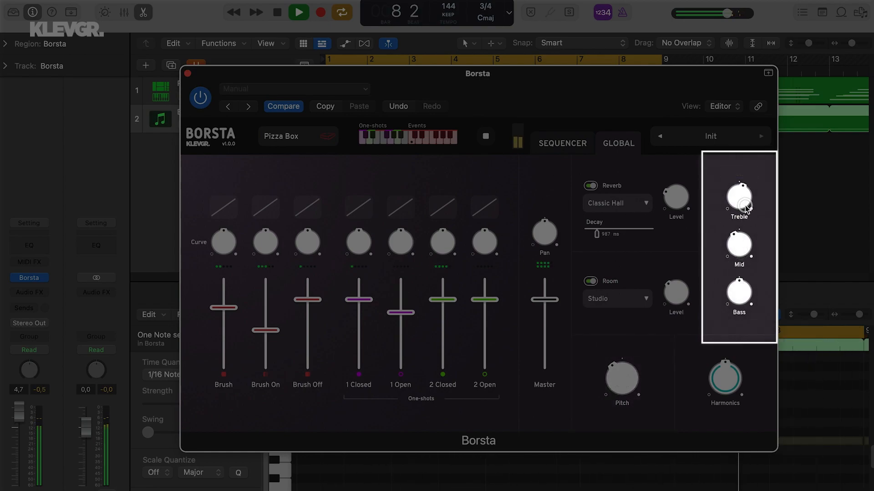
Set the Studio room level to about -2.24 dB, ease Harmonics down slightly and audition a stronger Classic Hall reverb before lowering its level again
drag(676, 196, 673, 172)
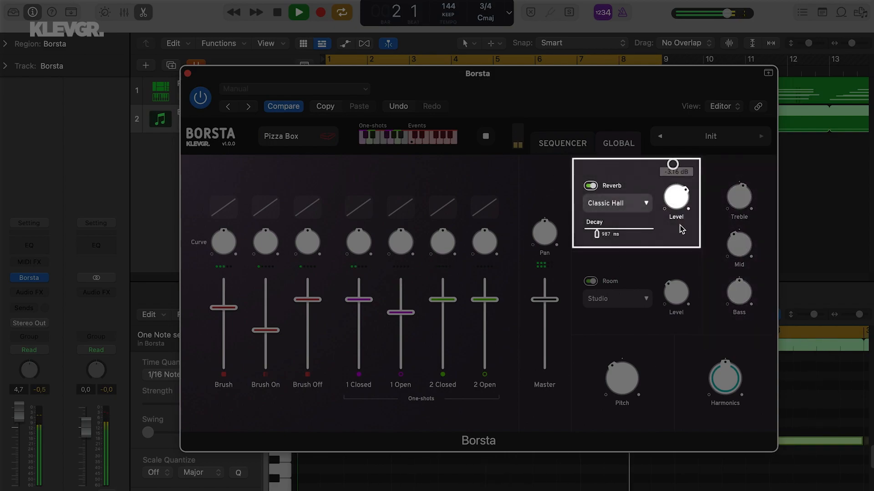
drag(677, 289, 677, 294)
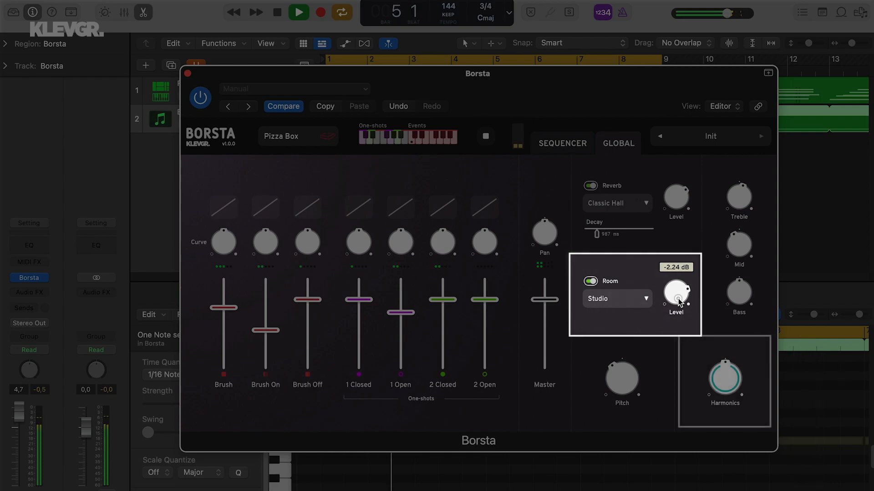
drag(743, 384, 723, 385)
drag(672, 208, 675, 225)
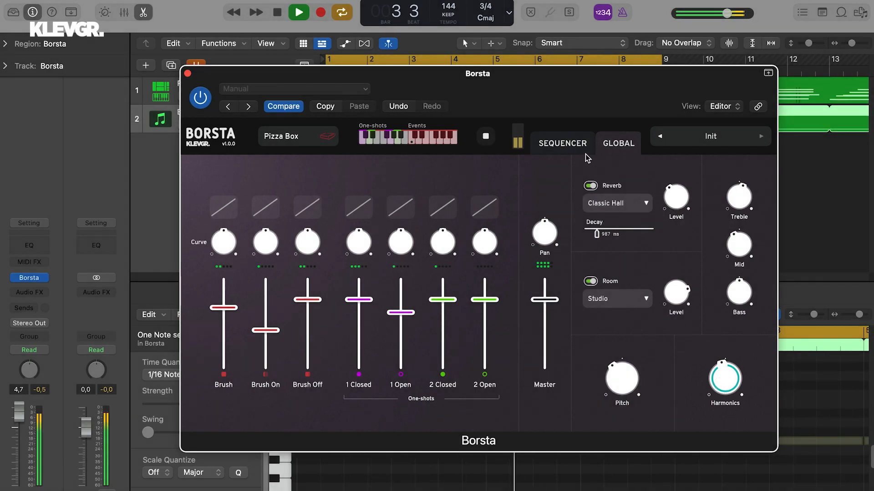
Return to the sequencer and lower the last One-Shots 2 hit's velocity to about one third height
click(556, 145)
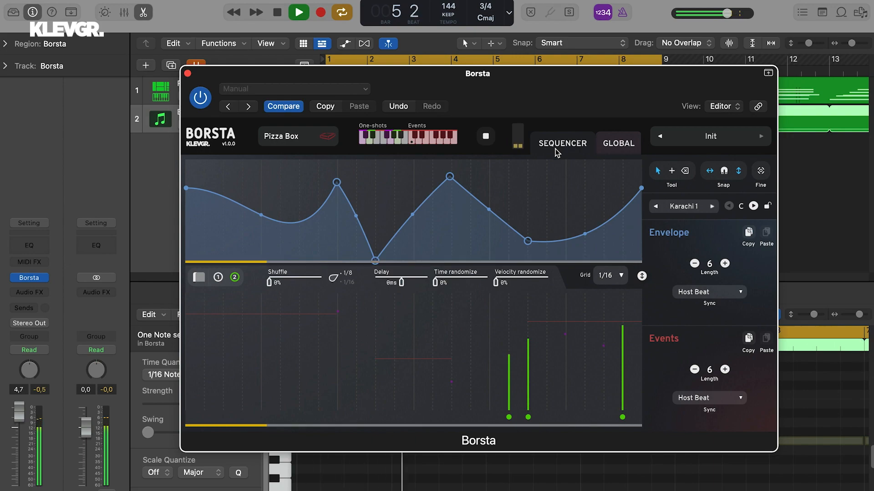
drag(623, 329, 622, 371)
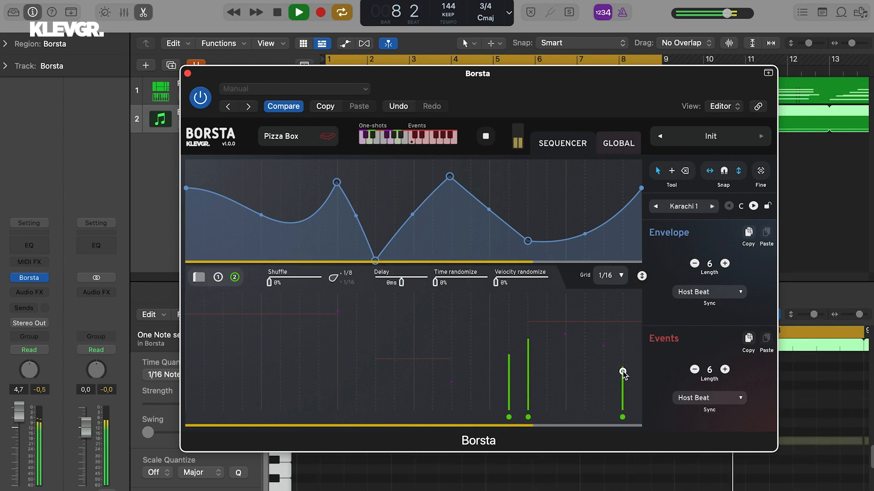